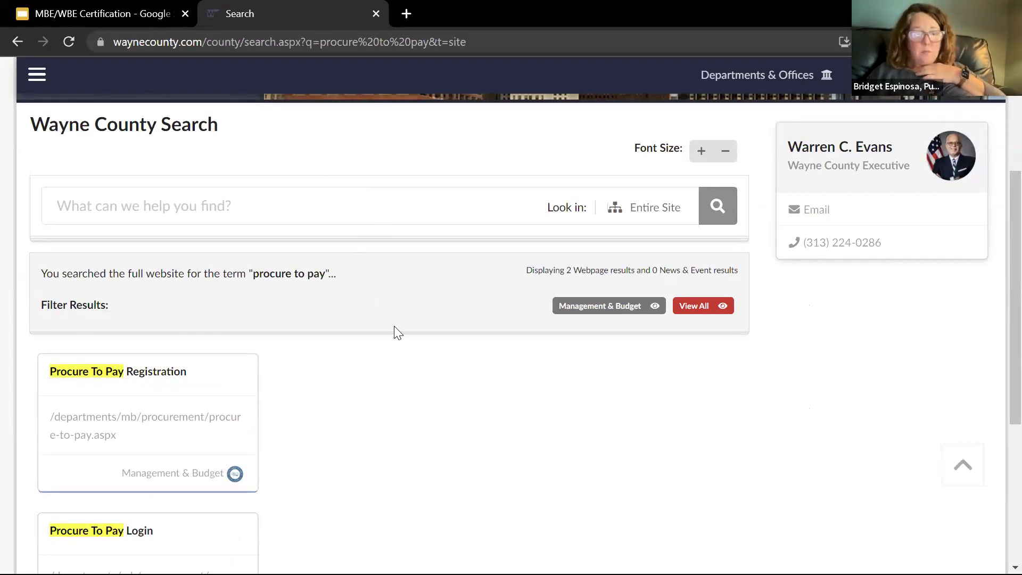
Open the Procure To Pay Registration page from the Wayne County search results
scroll(387, 382, down, 3)
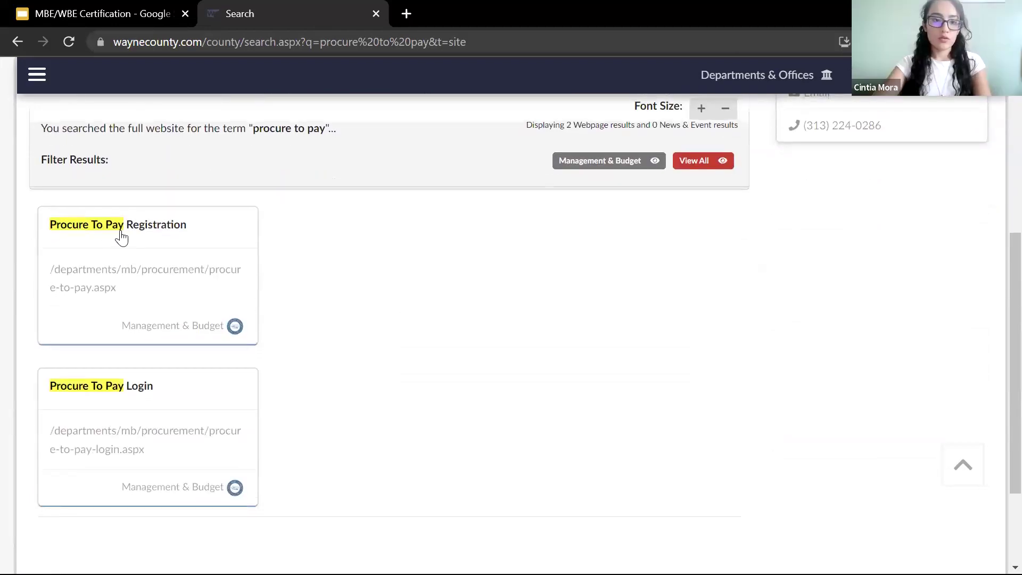
click(121, 237)
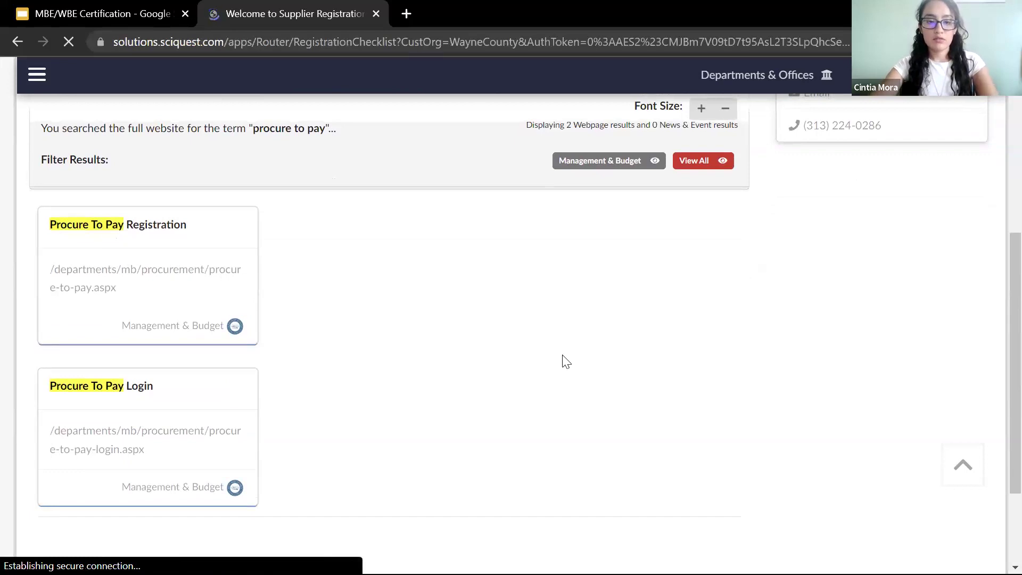
Read through the registration process and the information needed before registering, and continue with the supplier registration
scroll(457, 353, down, 5)
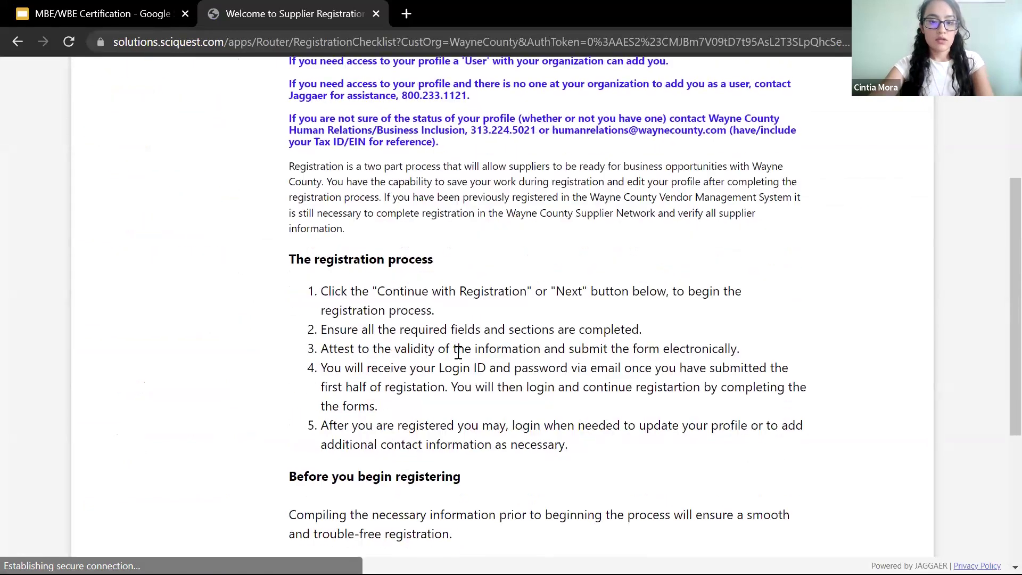
scroll(457, 352, down, 2)
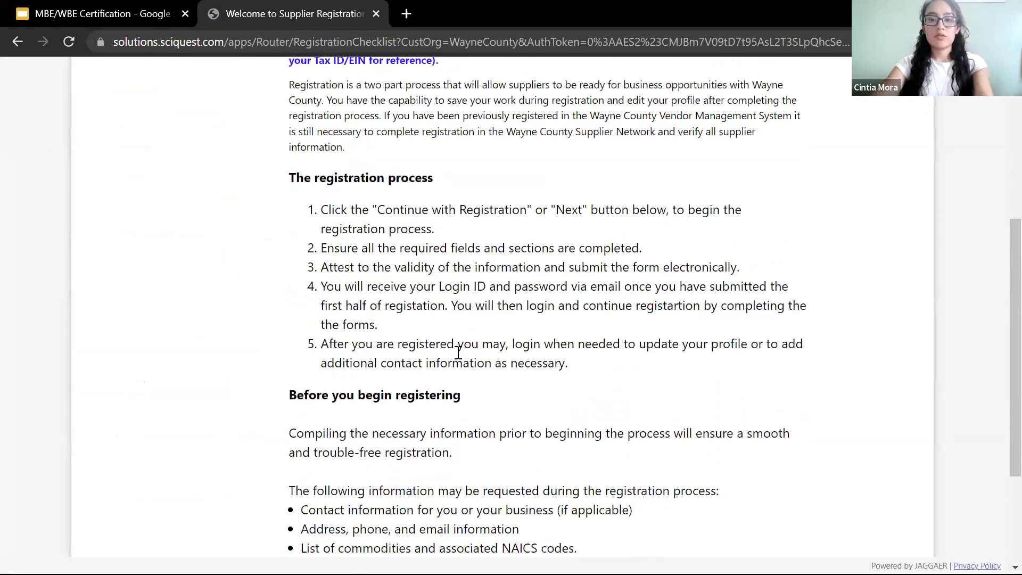
scroll(458, 357, down, 2)
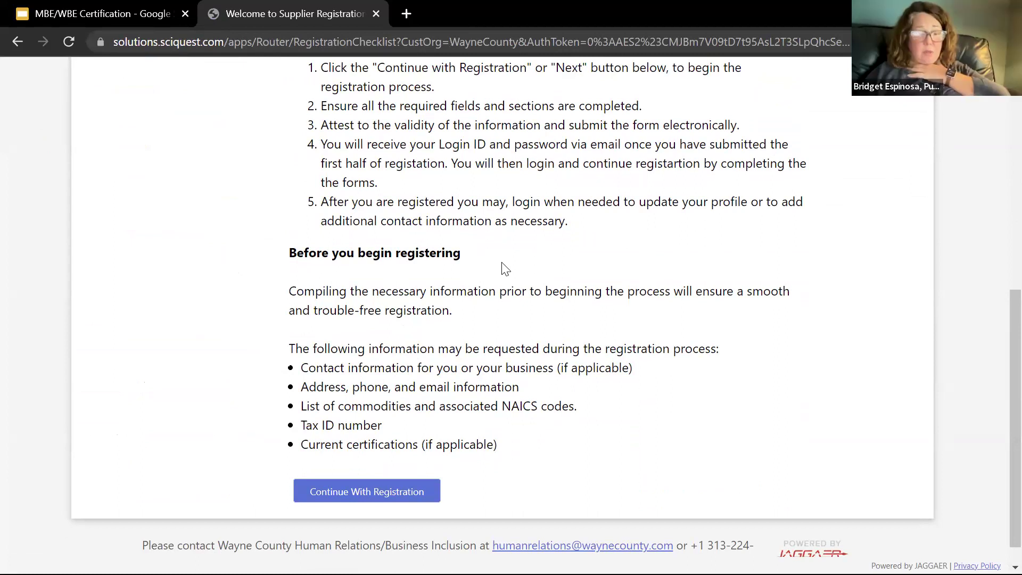
scroll(505, 268, up, 2)
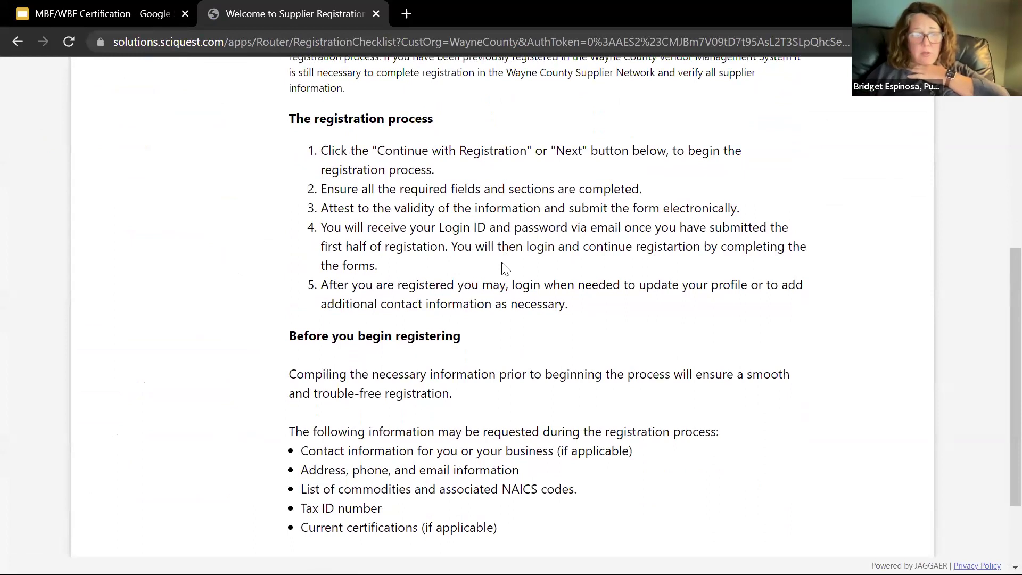
scroll(520, 340, down, 1)
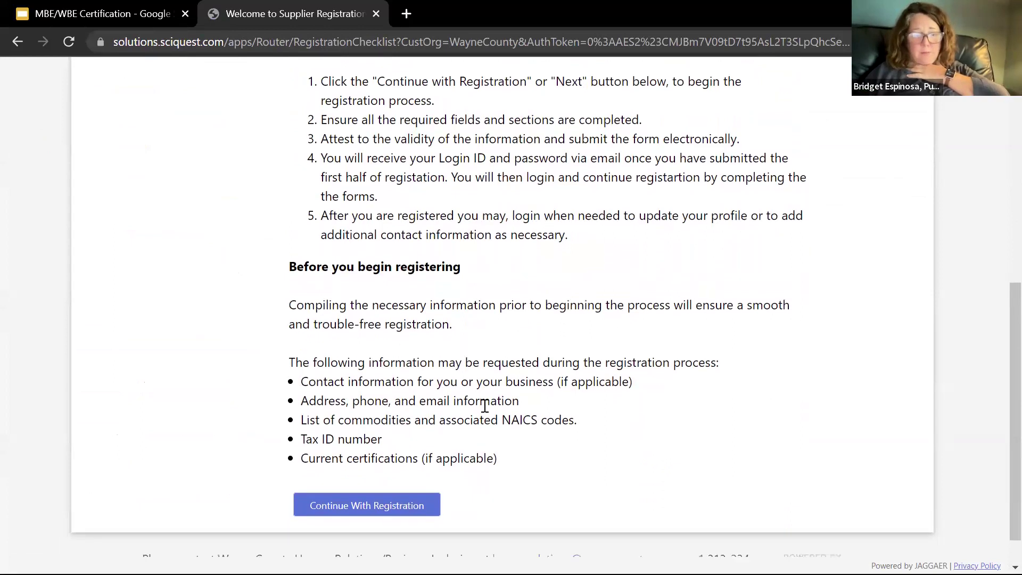
scroll(485, 405, up, 1)
scroll(485, 406, up, 1)
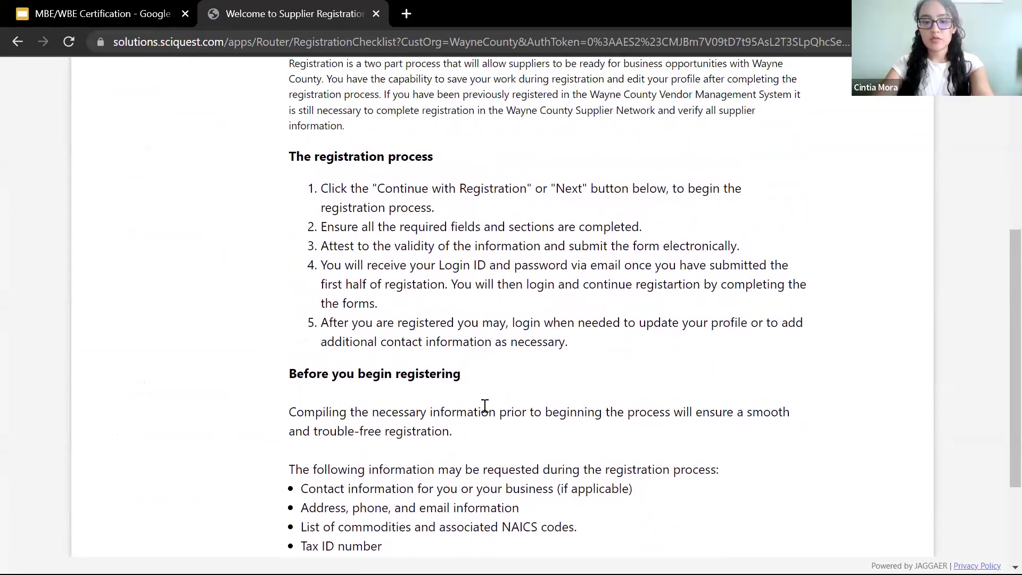
scroll(485, 405, down, 1)
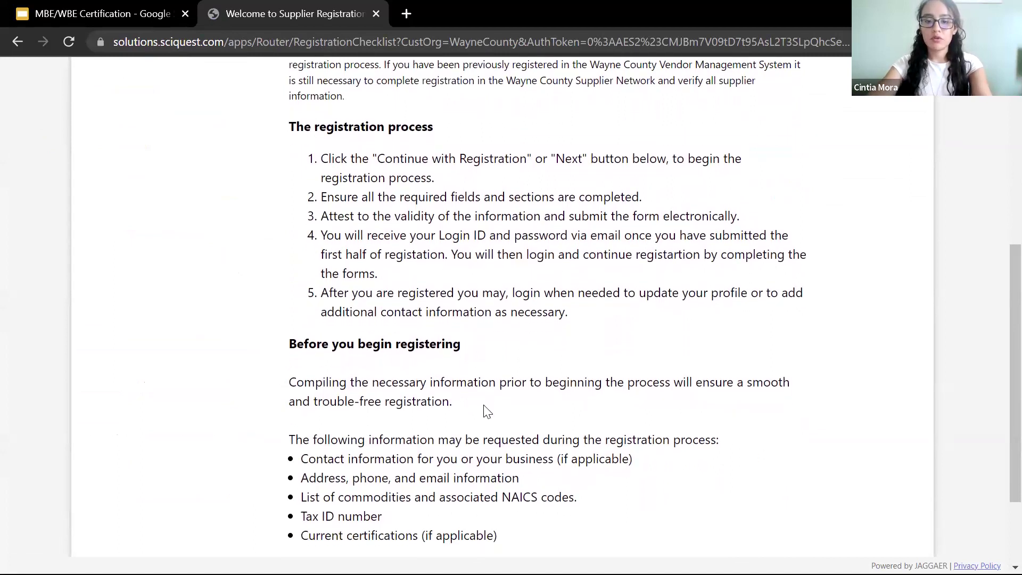
scroll(486, 411, down, 1)
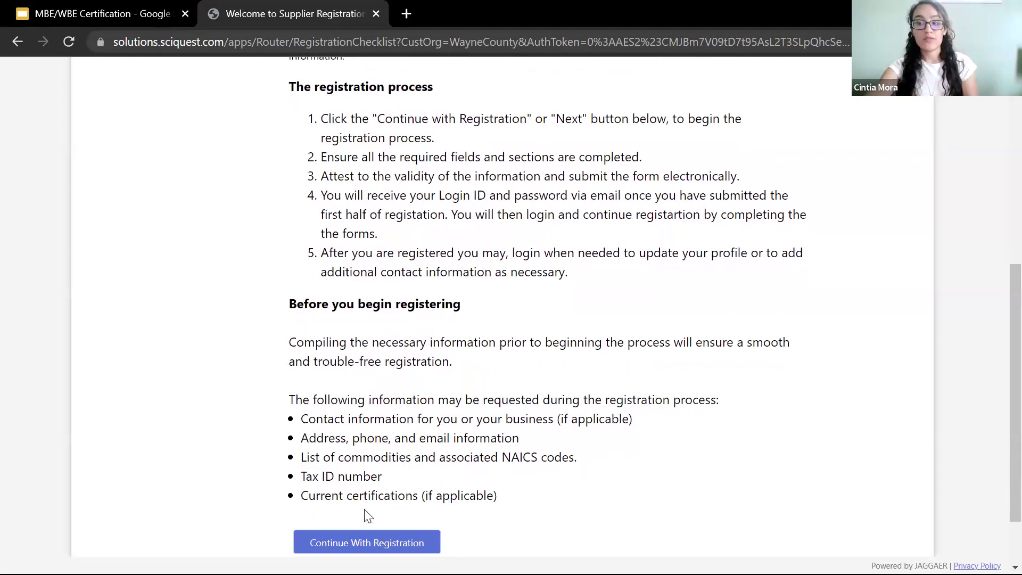
scroll(452, 520, down, 1)
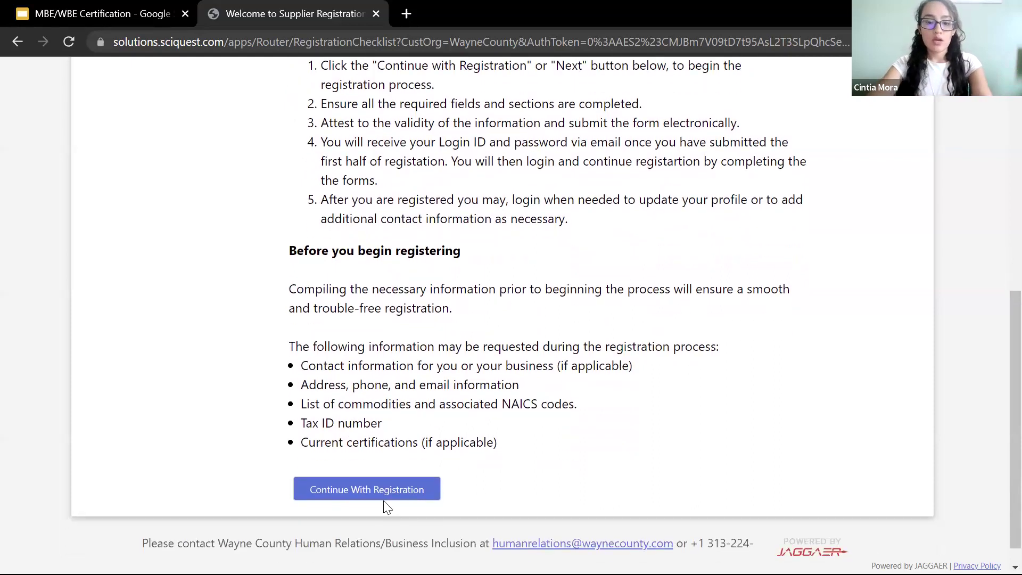
click(382, 490)
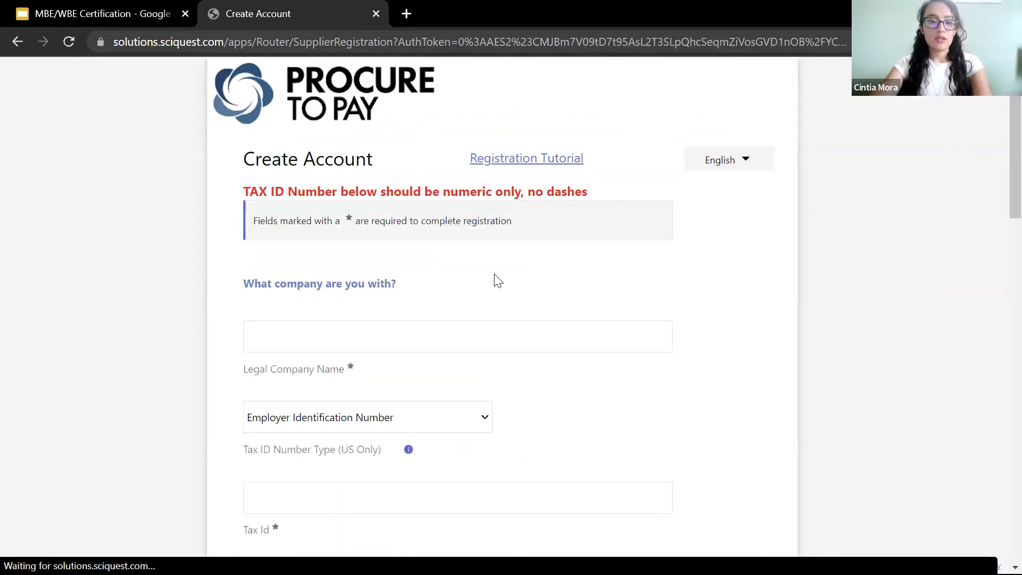
Look over the Create Account form's required company, tax ID, contact and login fields
scroll(497, 279, down, 1)
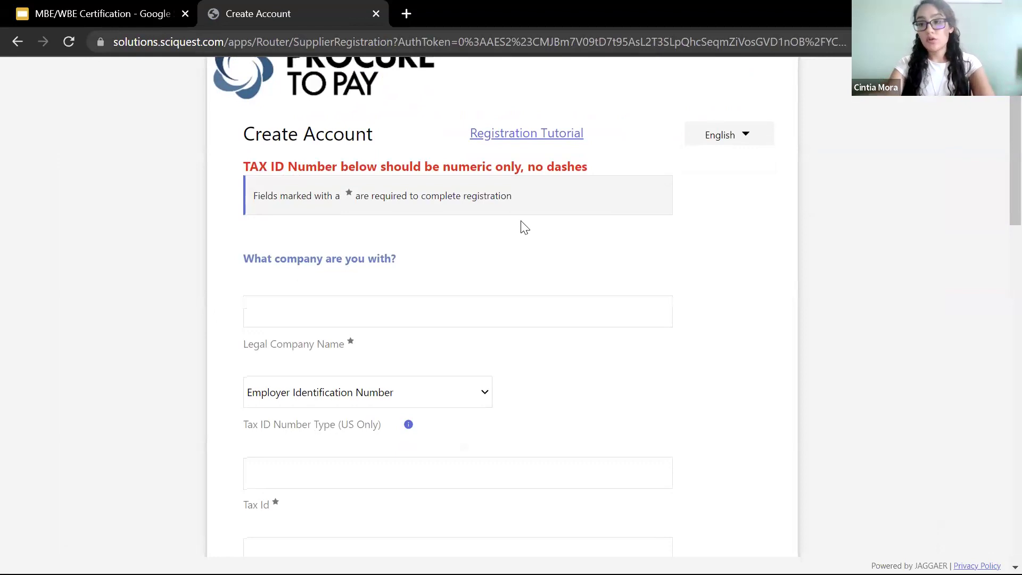
scroll(379, 424, down, 3)
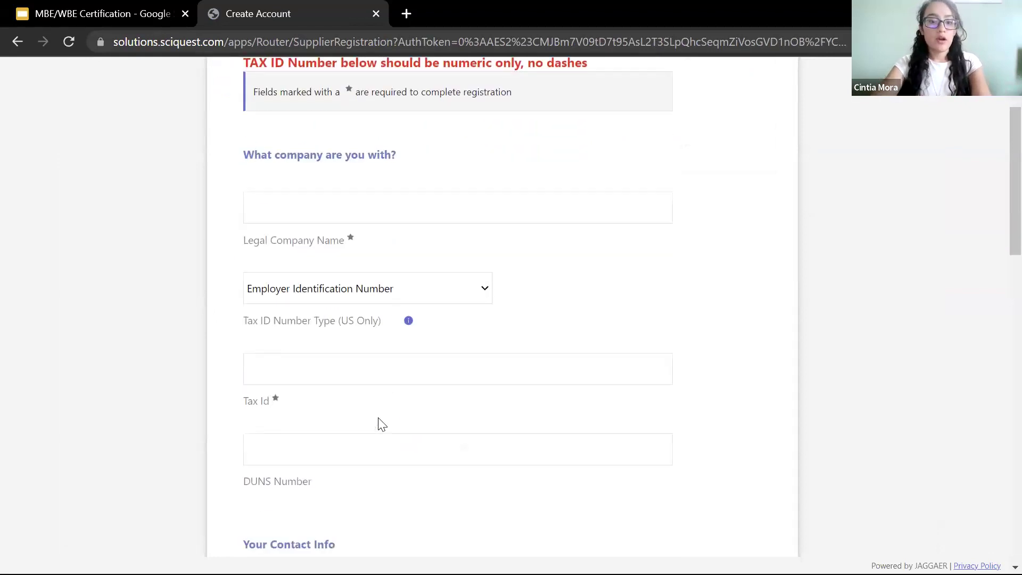
scroll(378, 422, down, 1)
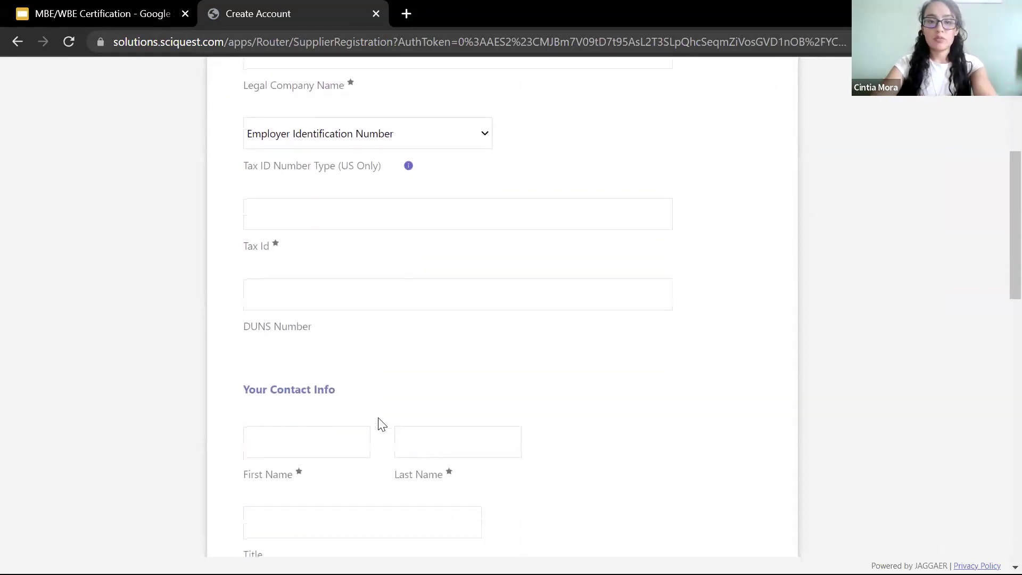
scroll(379, 422, up, 3)
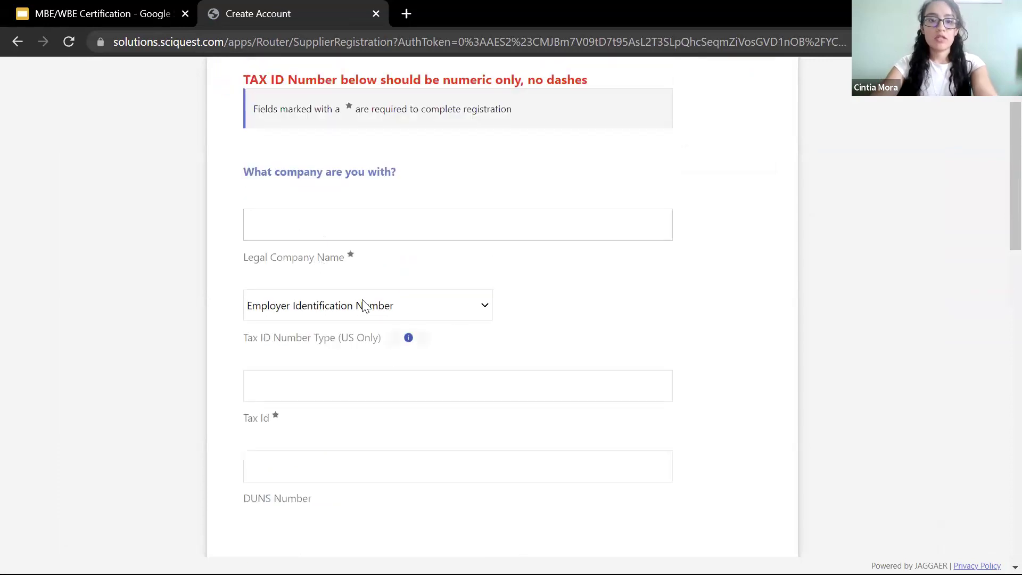
scroll(403, 416, down, 2)
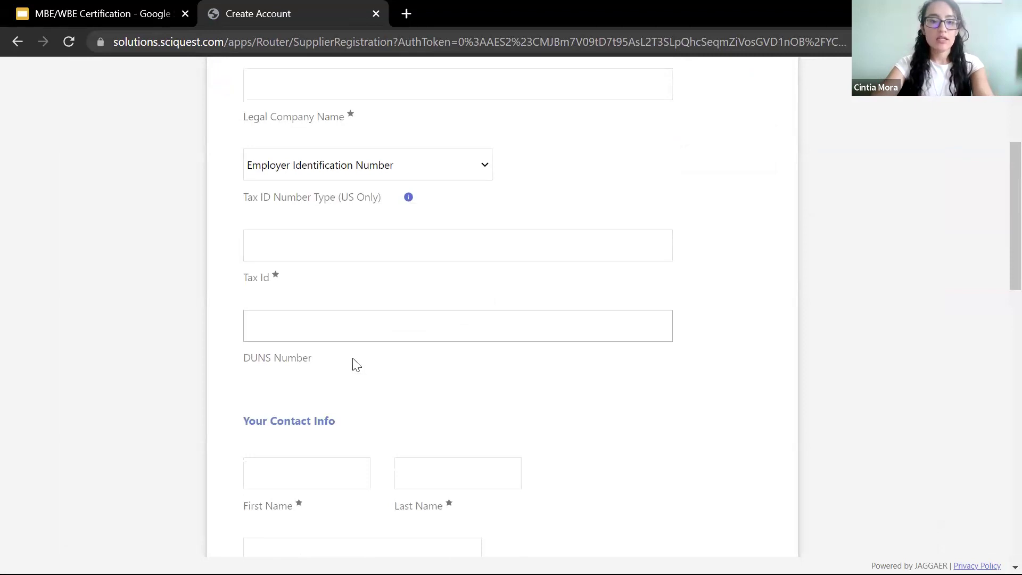
scroll(354, 360, down, 3)
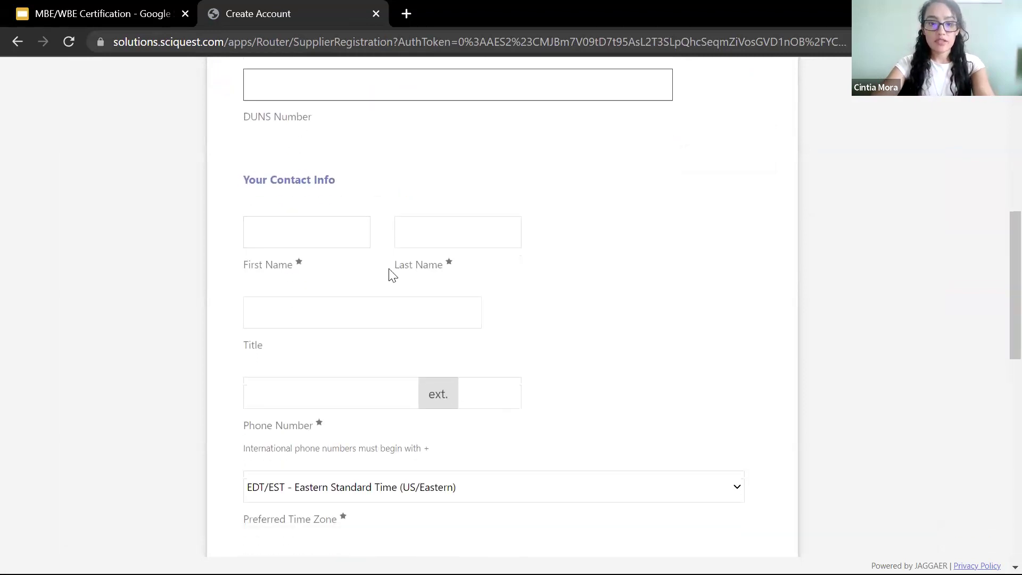
scroll(401, 299, down, 1)
scroll(403, 299, down, 5)
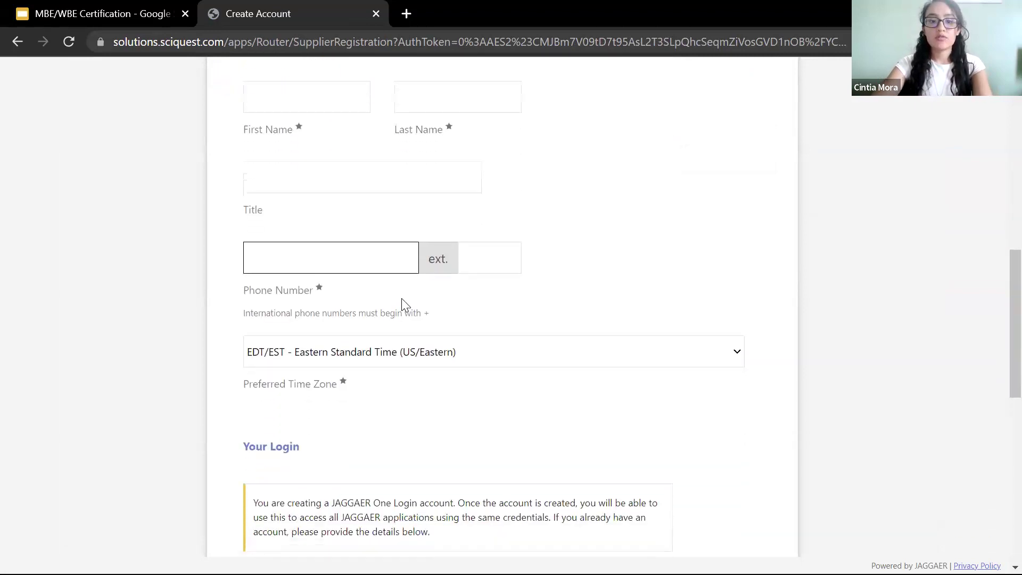
scroll(403, 306, down, 2)
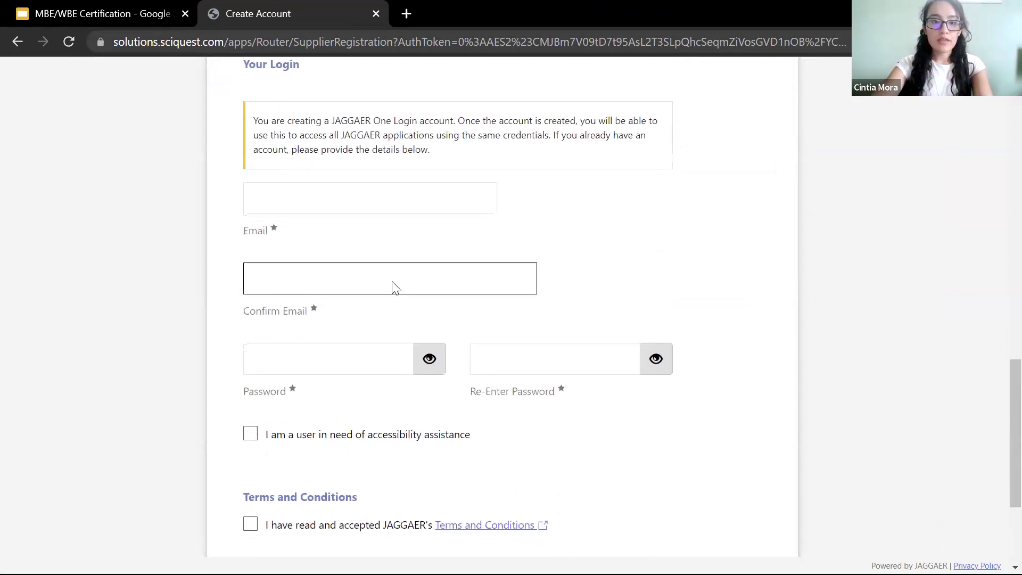
click(319, 205)
scroll(466, 314, up, 6)
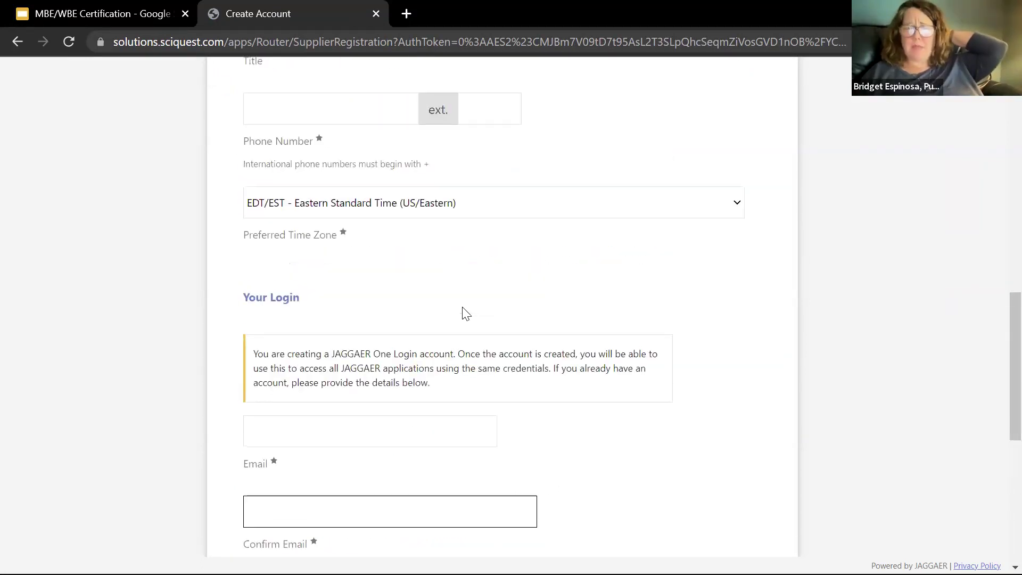
scroll(466, 314, up, 1)
click(463, 308)
scroll(464, 307, up, 4)
click(463, 308)
click(625, 369)
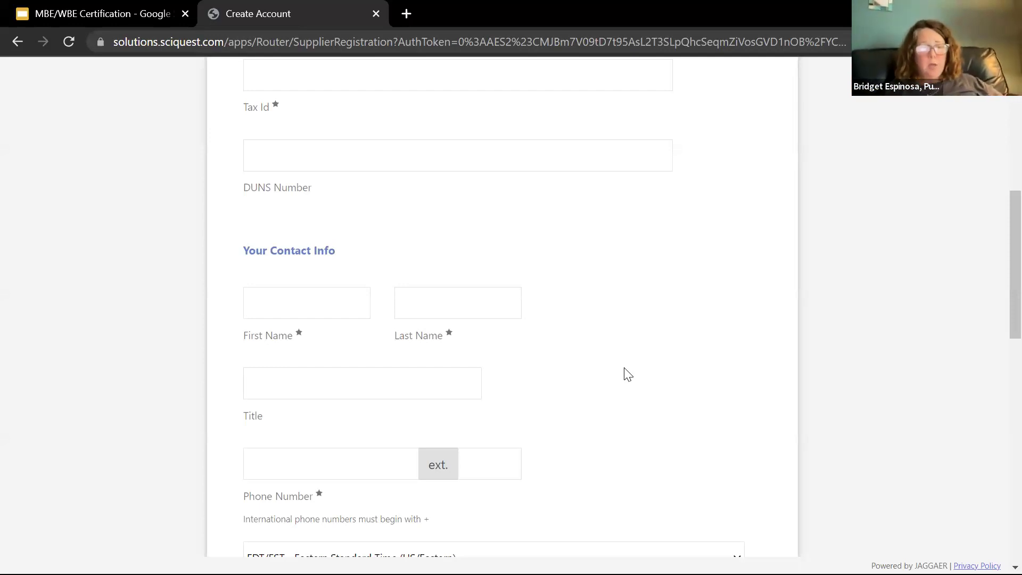
Examine the form's contact, time zone, email and password fields, and its terms and conditions section
scroll(628, 374, down, 3)
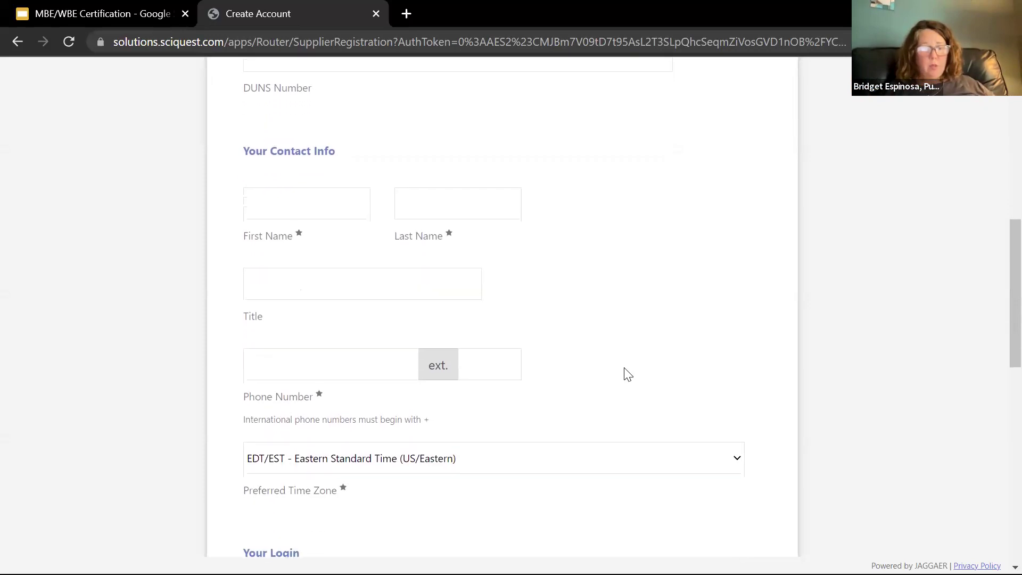
scroll(627, 374, down, 5)
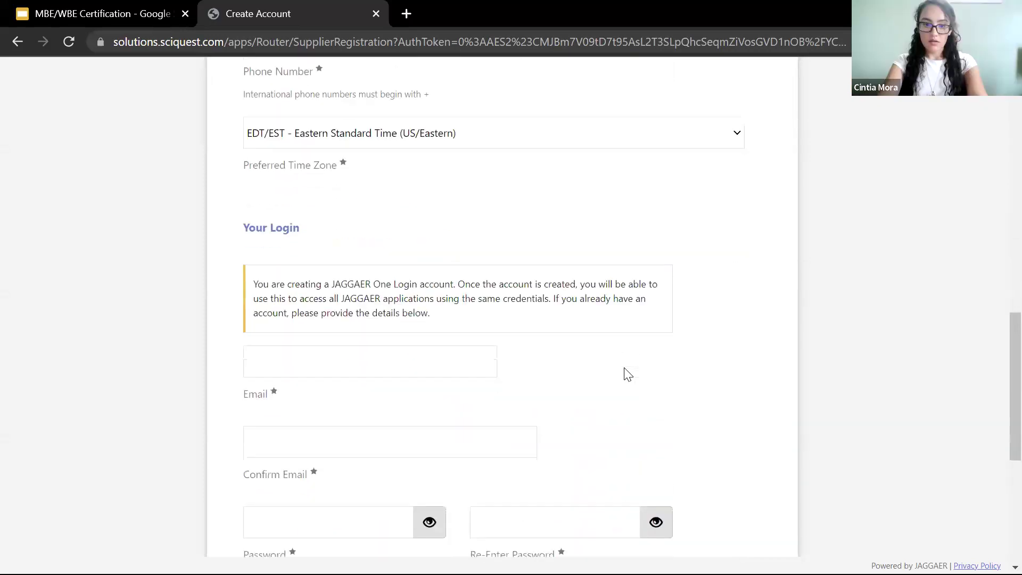
scroll(627, 374, up, 3)
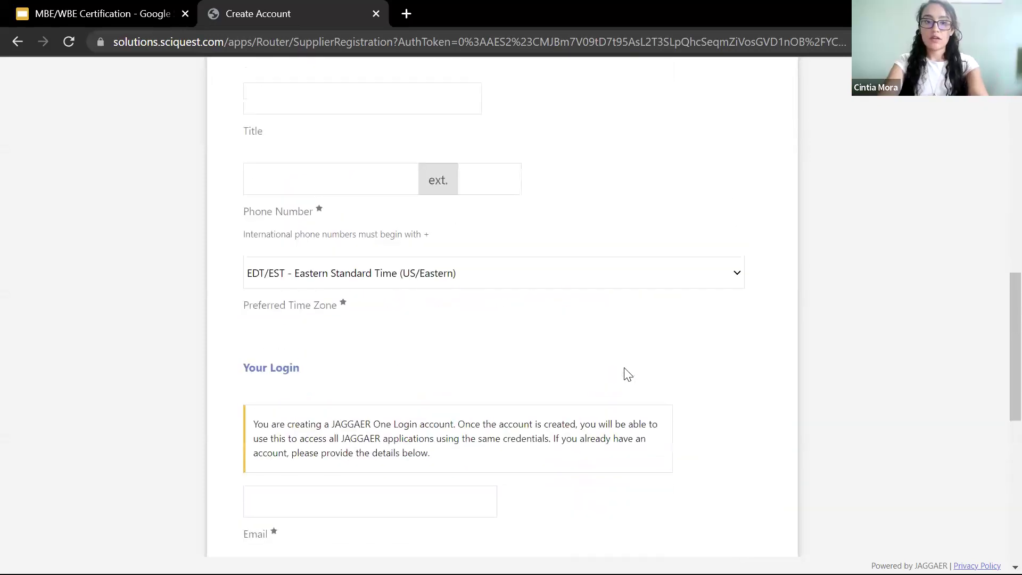
scroll(627, 374, down, 5)
scroll(627, 374, down, 2)
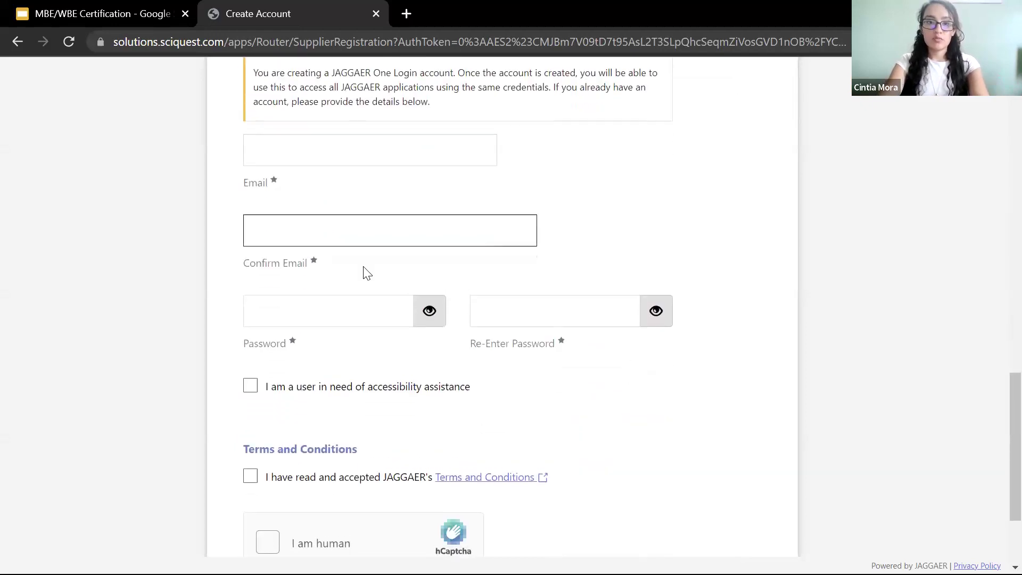
scroll(358, 263, up, 1)
scroll(352, 338, up, 2)
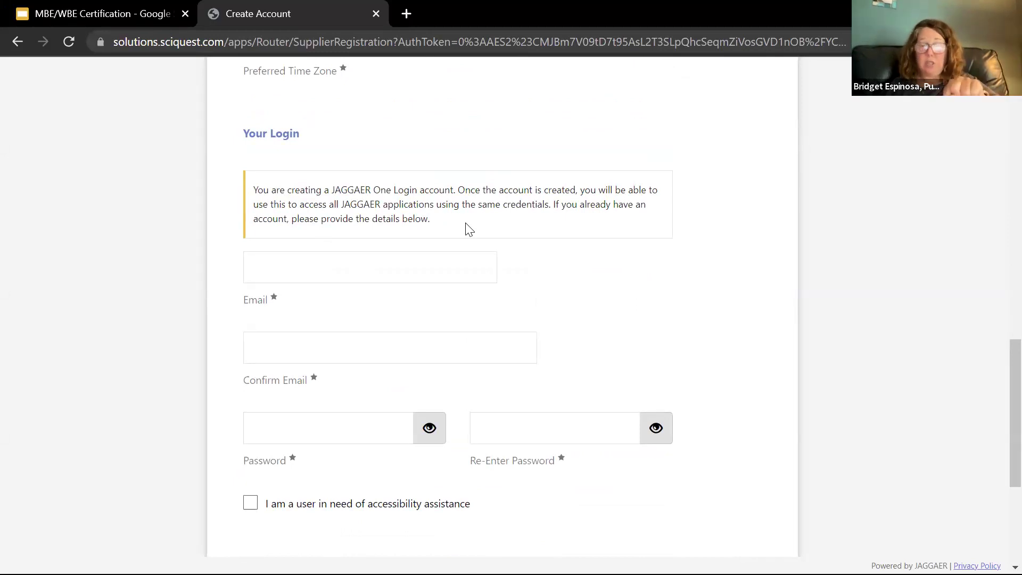
scroll(469, 229, down, 1)
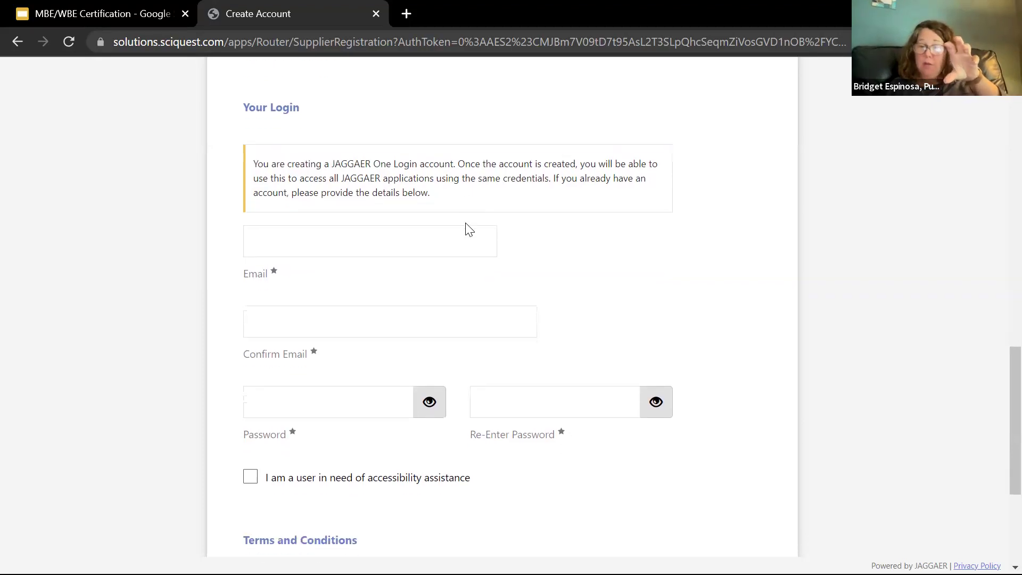
scroll(469, 229, down, 4)
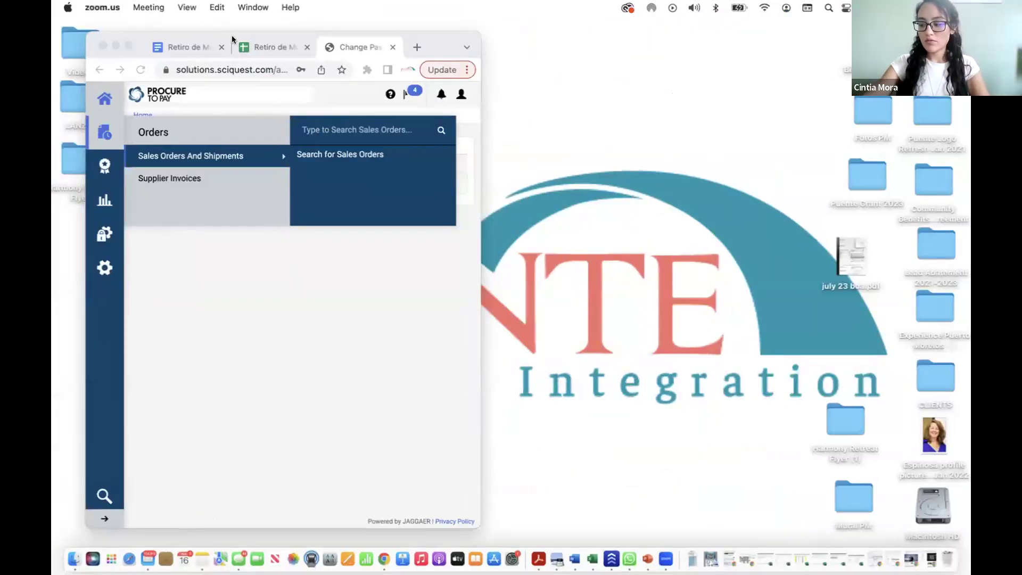
Enlarge the browser window with the signed-in Procure to Pay account and go to the customer portal home page
click(126, 44)
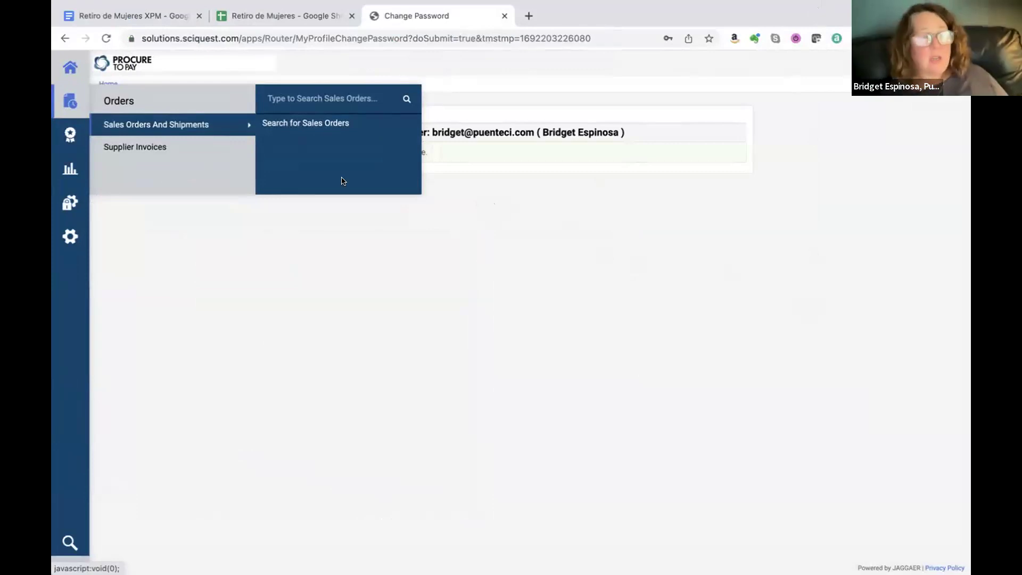
click(69, 67)
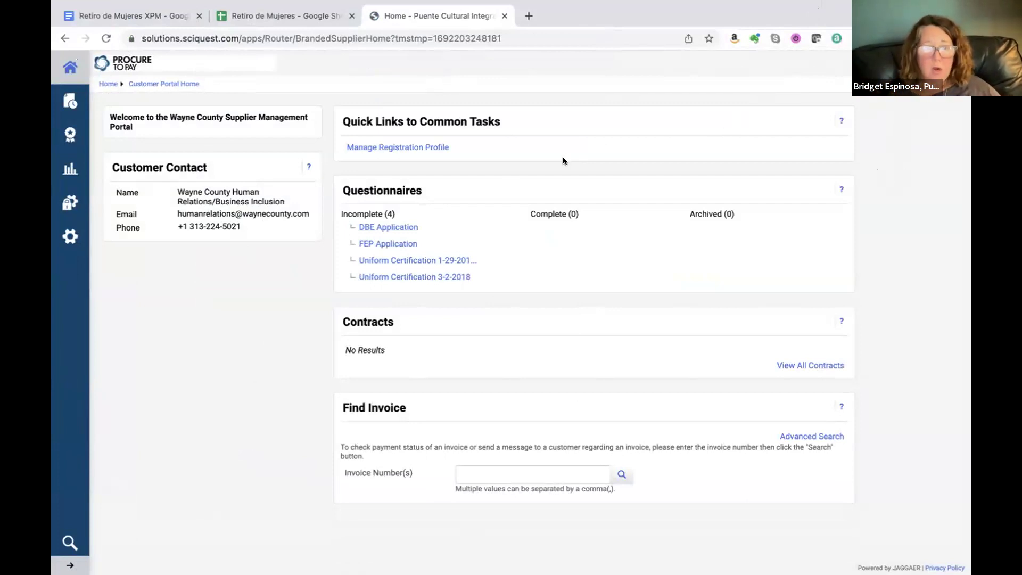
Open the Application questions of the Uniform Certification 3-2-2018 questionnaire and download the Uniform Certification Application document
click(396, 278)
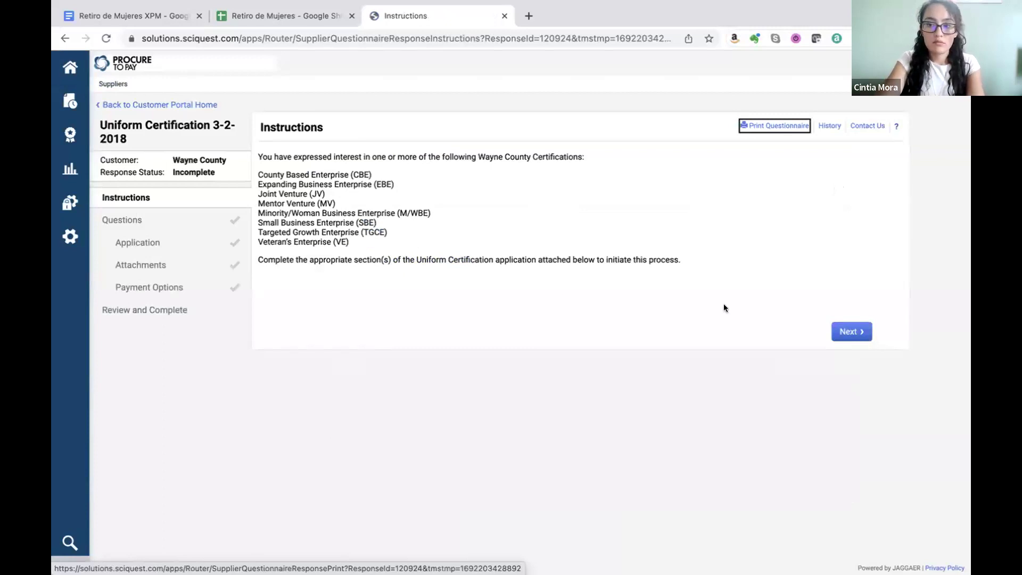
click(850, 331)
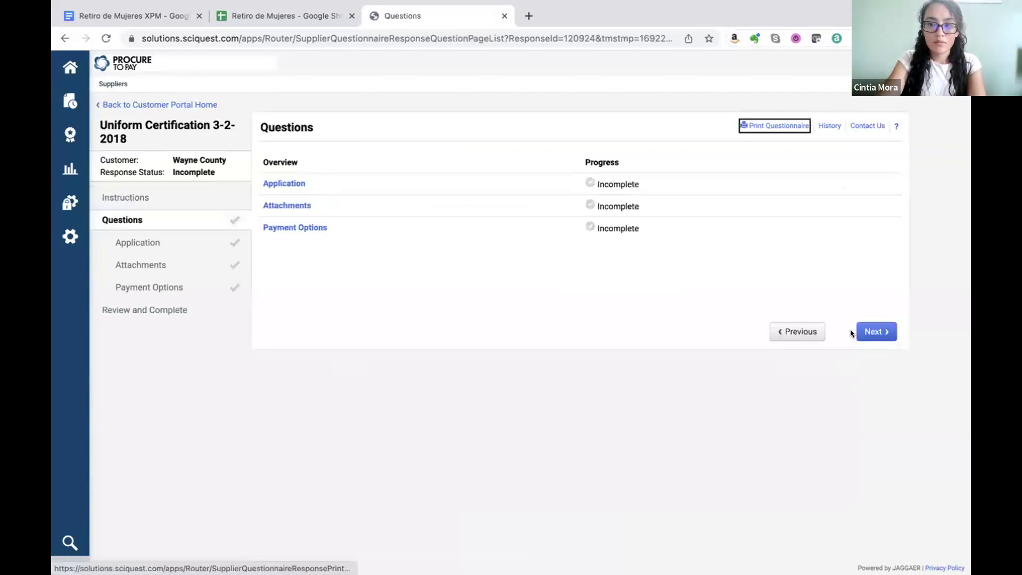
click(279, 184)
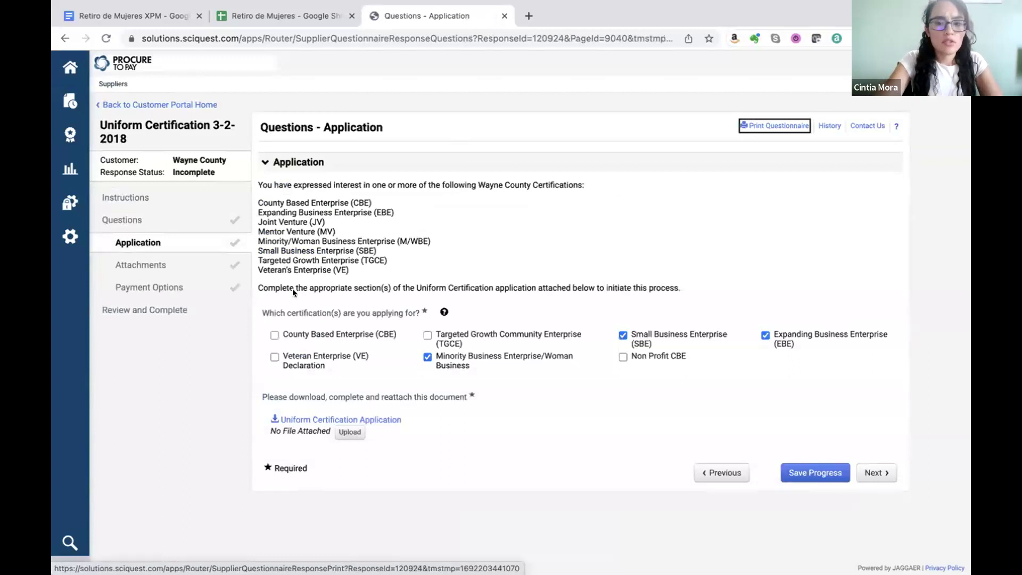
click(319, 419)
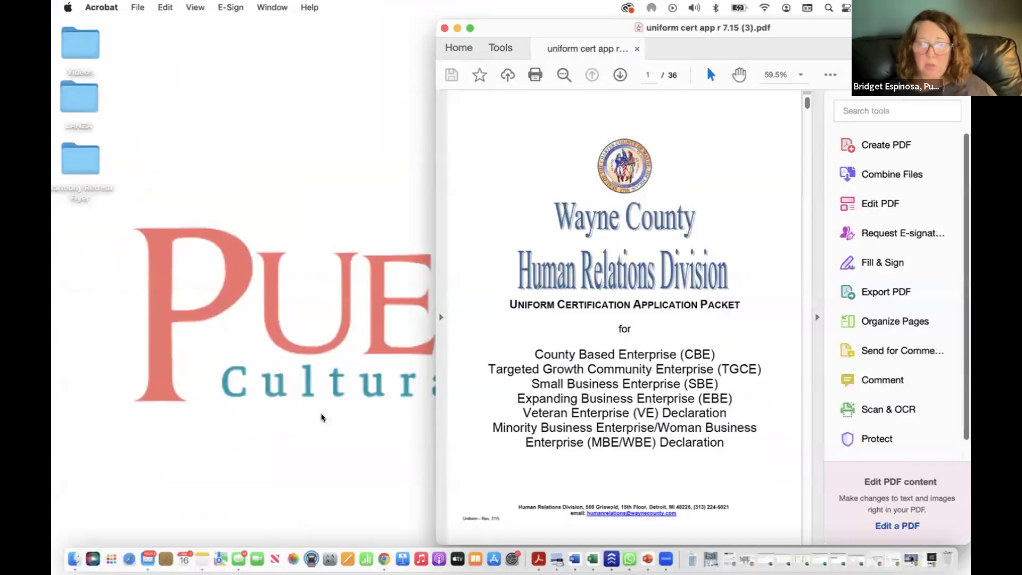
Move the PDF window lower, switch to Chrome and deselect the Small Business Enterprise (SBE) and Expanding Business Enterprise (EBE) certifications in the Application questions
drag(833, 30, 834, 105)
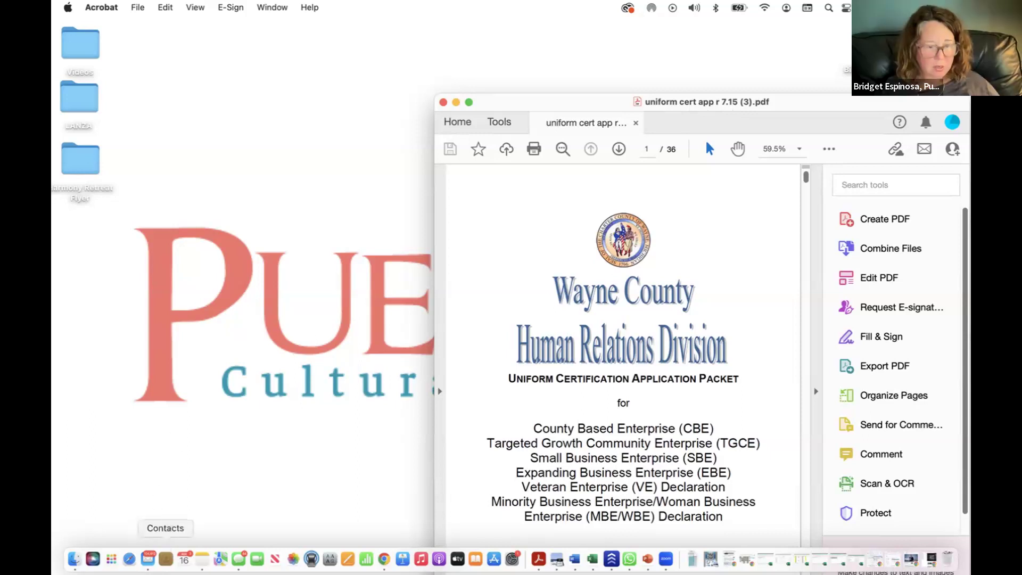
click(384, 559)
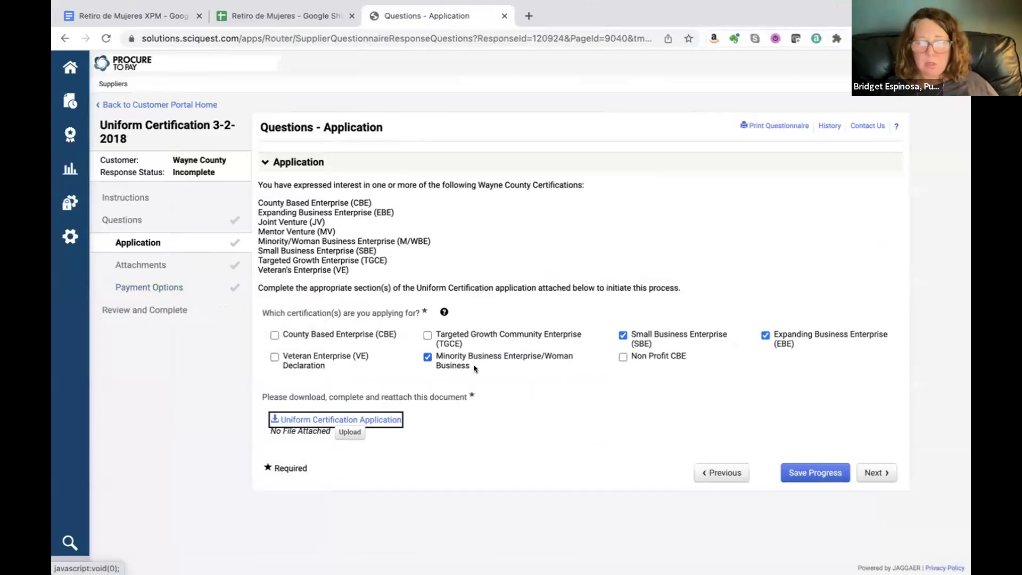
click(622, 335)
click(769, 334)
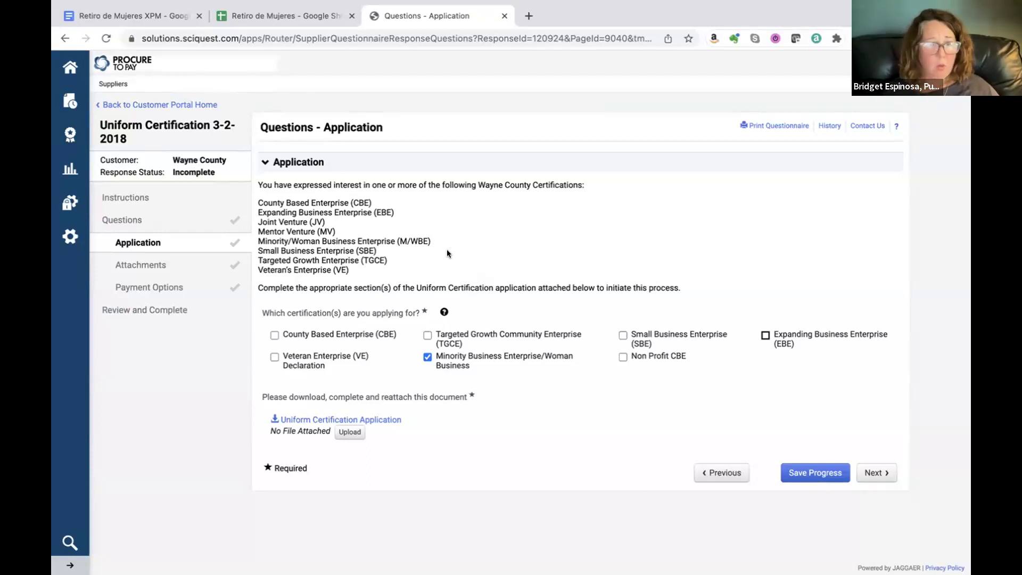
Go back to the customer portal home page, leaving the questionnaire without saving its changes
click(150, 105)
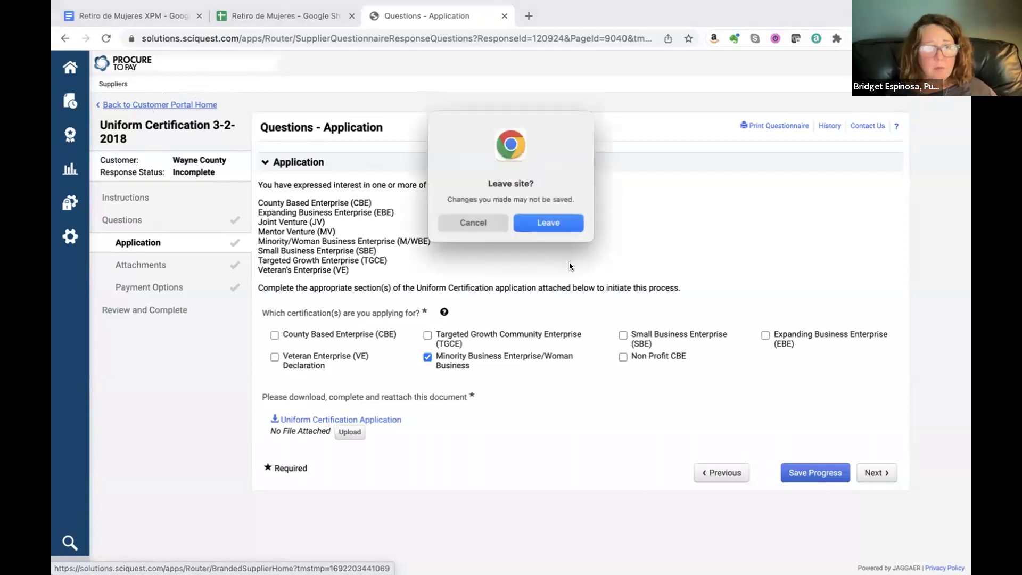
click(549, 223)
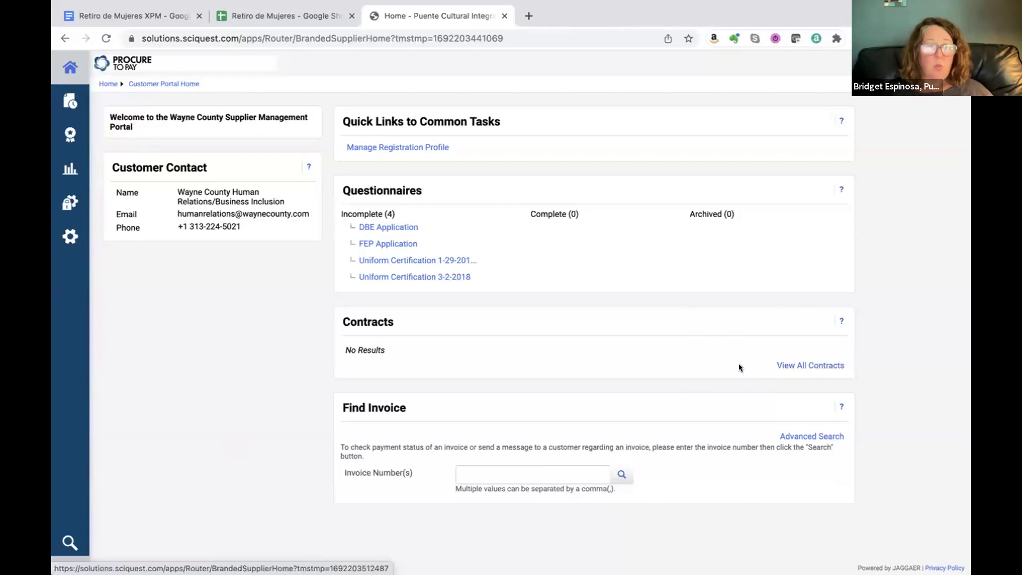
mouse_move(70, 136)
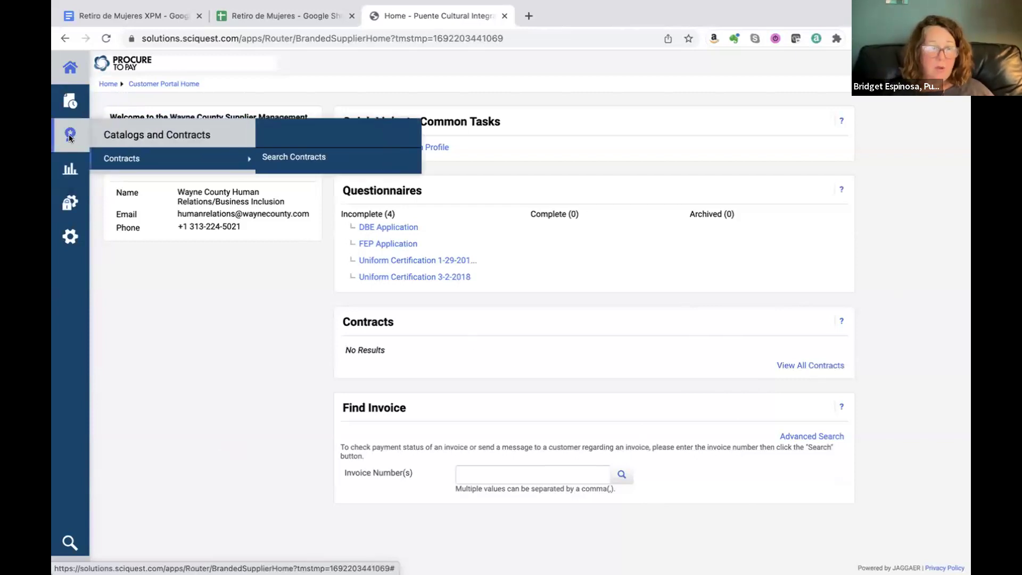
mouse_move(68, 170)
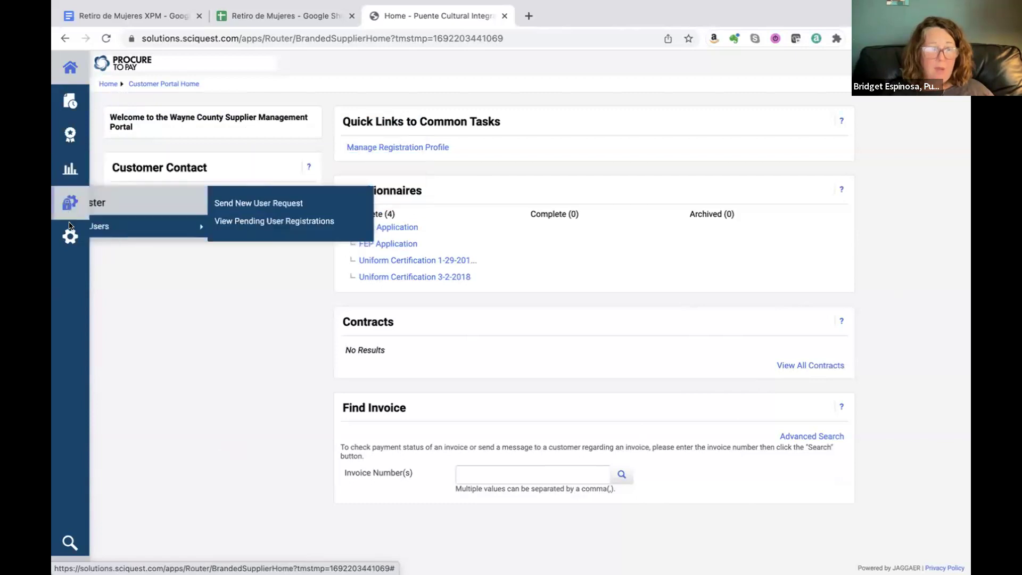
mouse_move(71, 240)
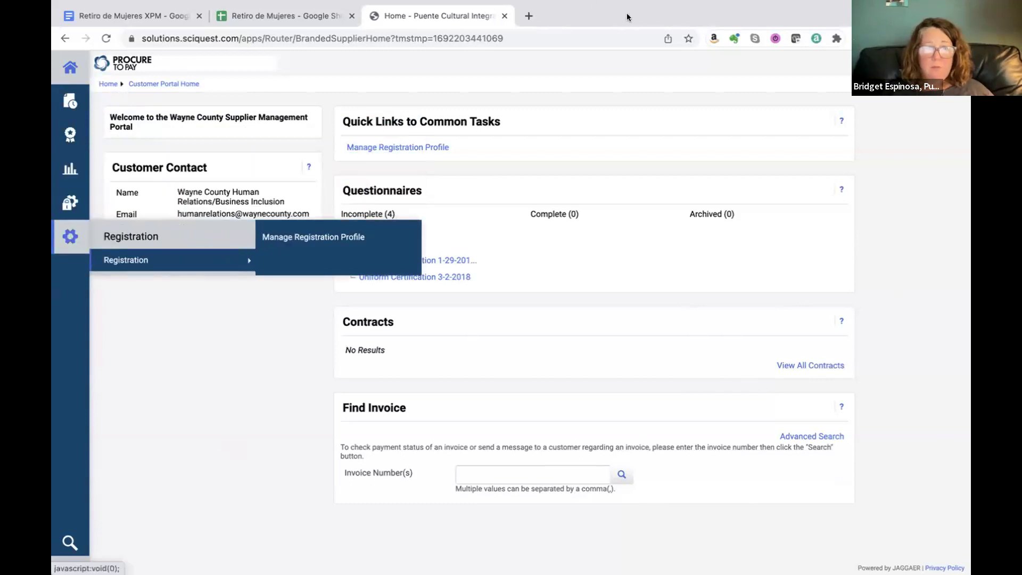